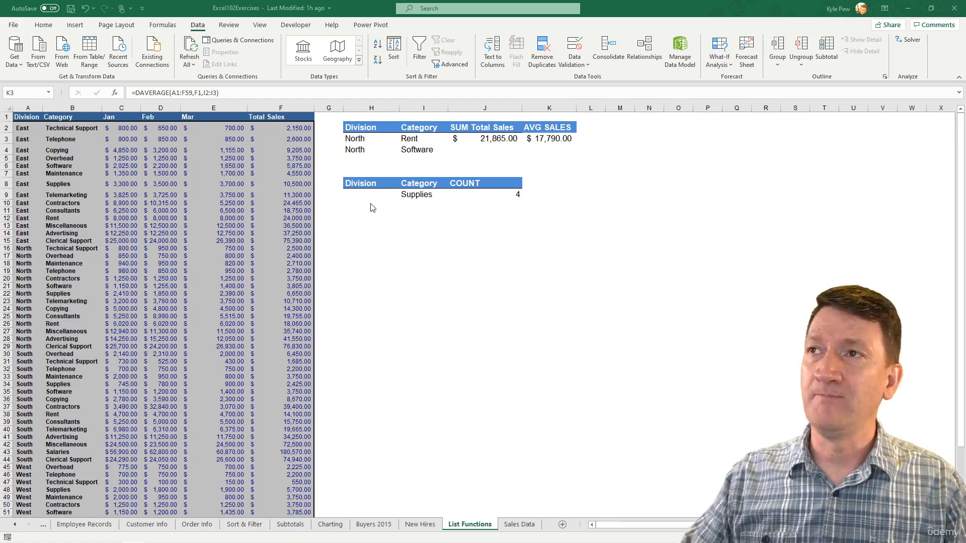
Insert two blank rows above the table's header row and increase the height of row 1
{"action": "left_click", "coordinate": [6, 117]}
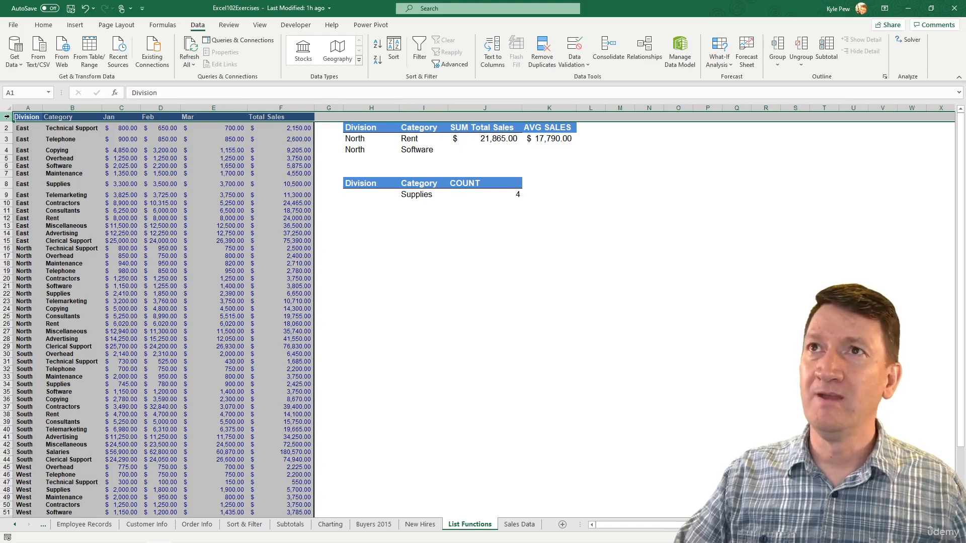
{"action": "right_click", "coordinate": [6, 117]}
{"action": "left_click", "coordinate": [31, 199]}
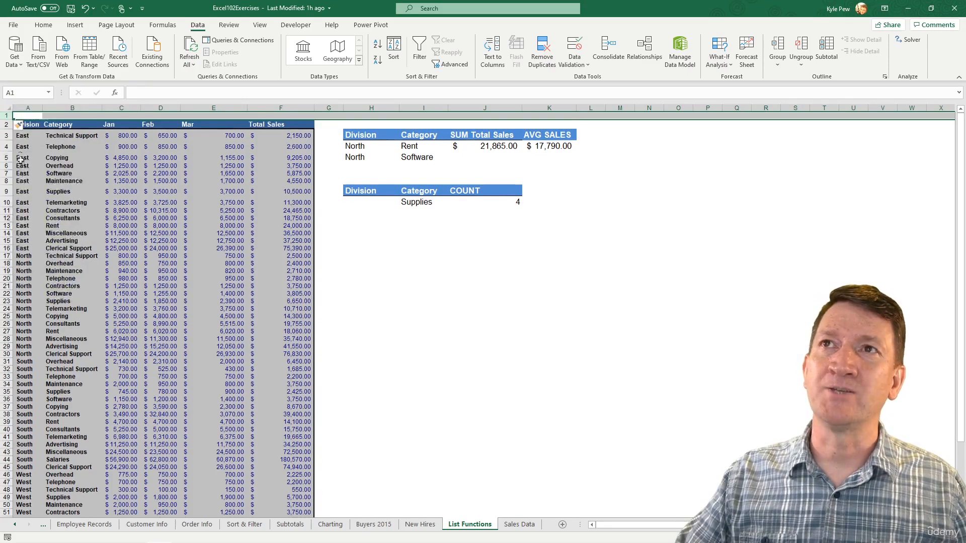
{"action": "right_click", "coordinate": [7, 116]}
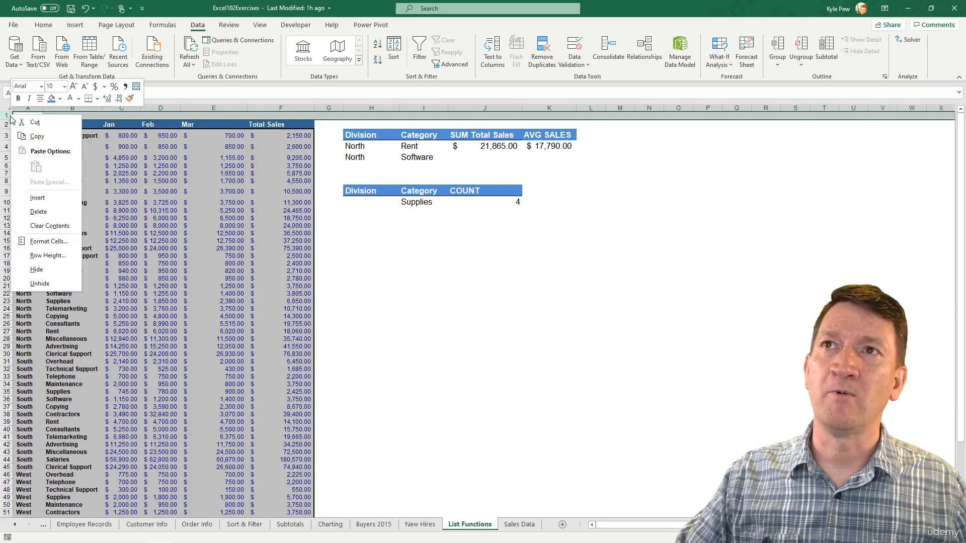
{"action": "left_click", "coordinate": [38, 197]}
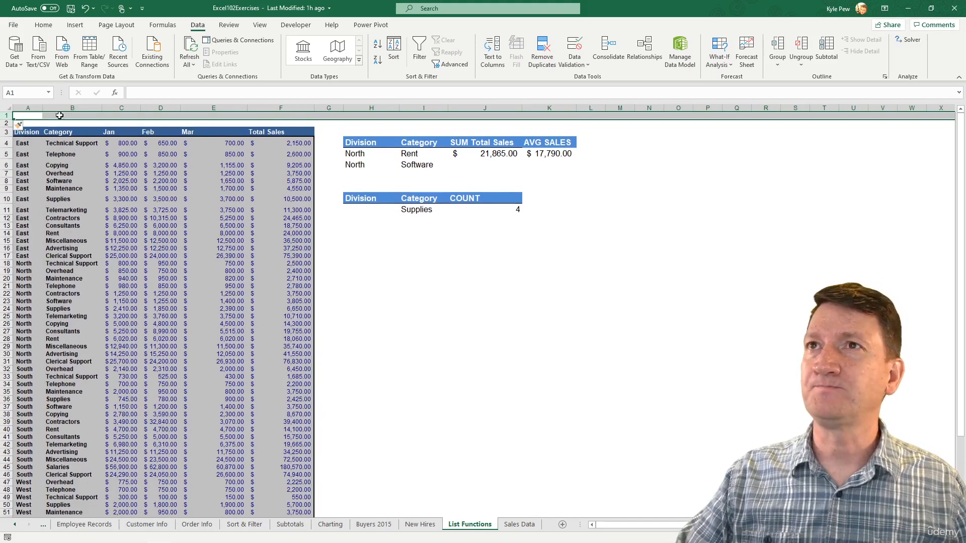
{"action": "left_click_drag", "start_coordinate": [6, 119], "coordinate": [6, 132]}
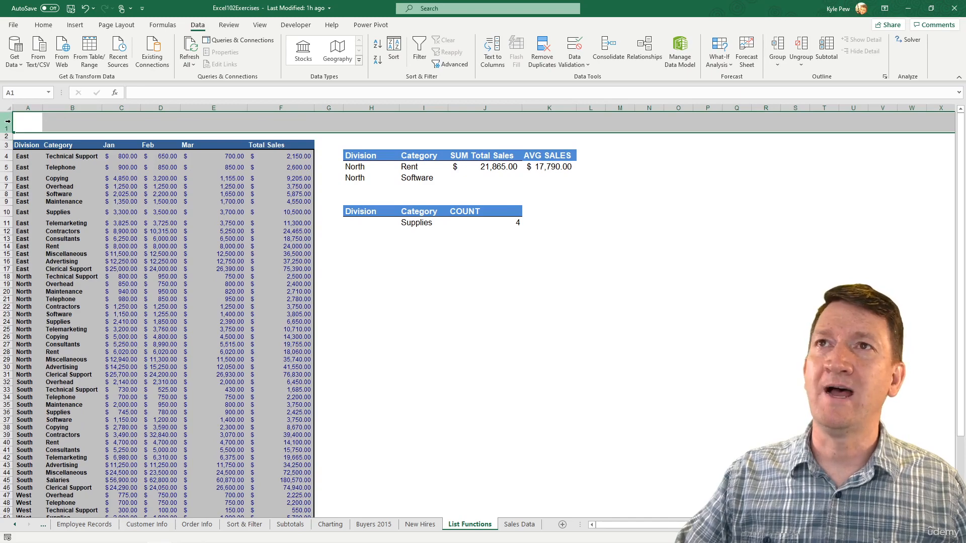
Enter =SUM(F4:F61) in cell E1 to total the Total Sales column
{"action": "left_click", "coordinate": [220, 123]}
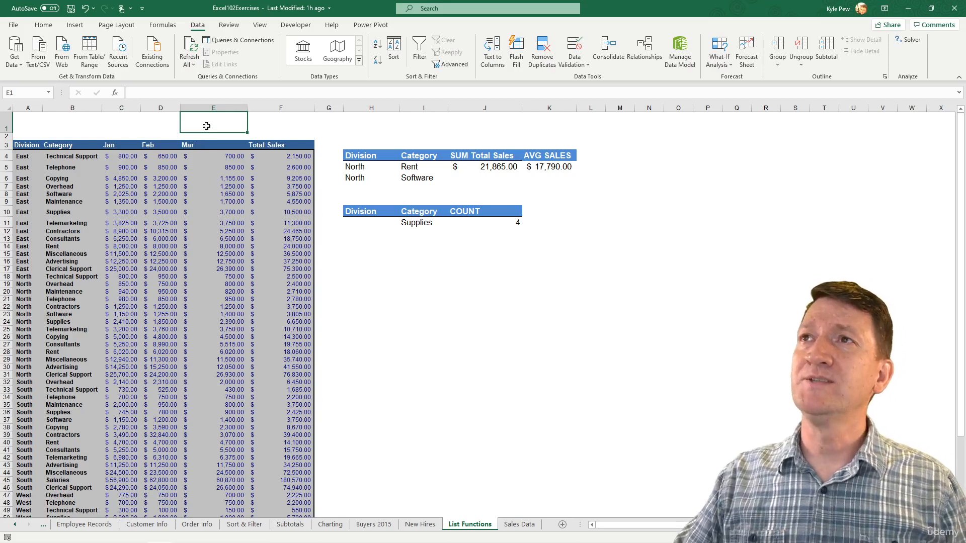
{"action": "type", "text": "="}
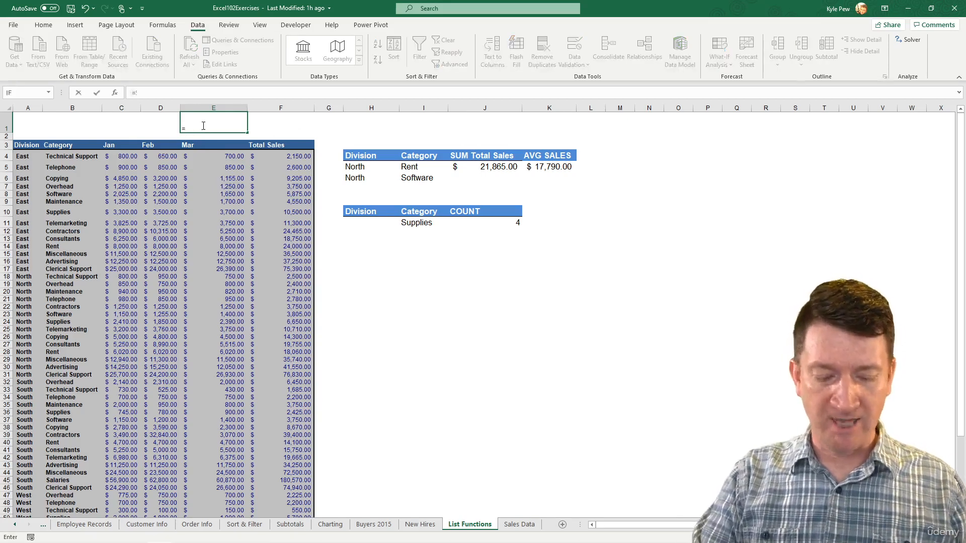
{"action": "type", "text": "SUM("}
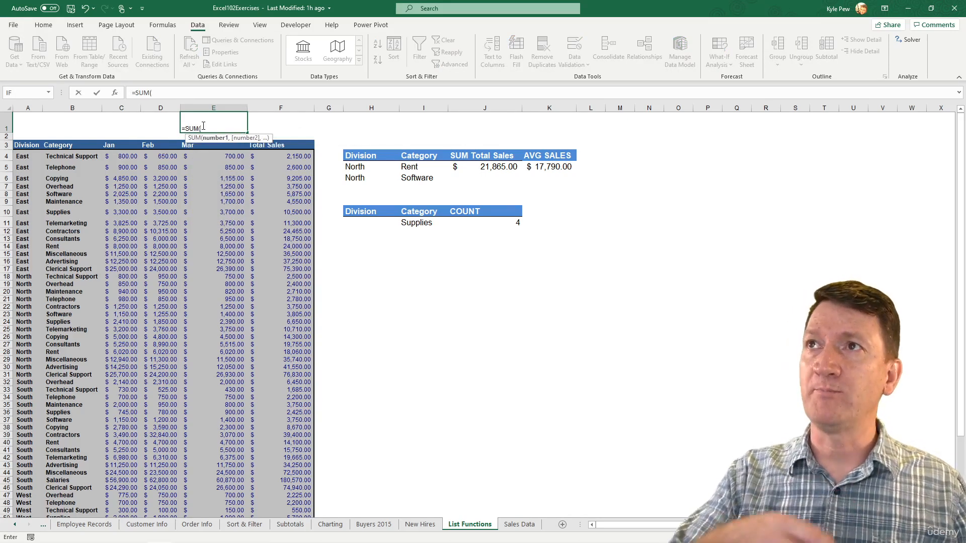
{"action": "left_click", "coordinate": [271, 156]}
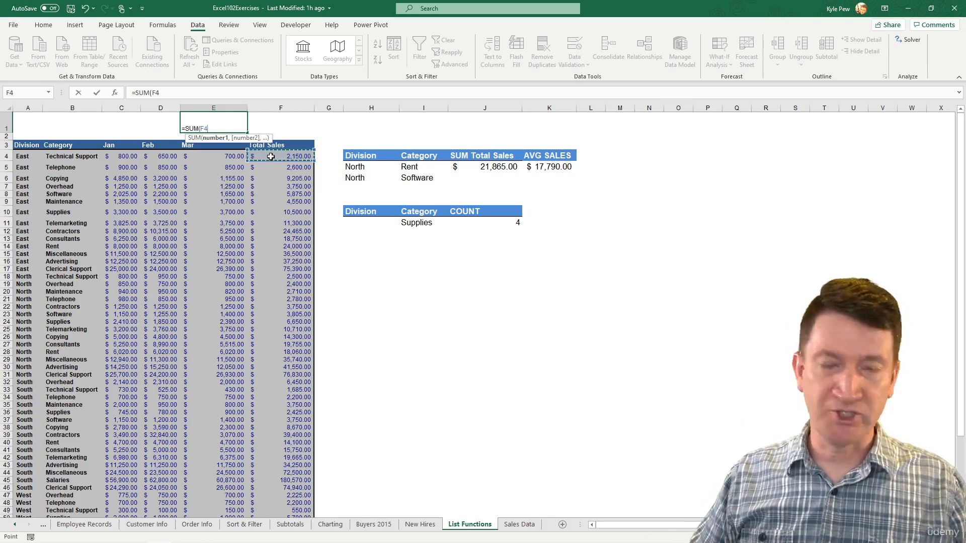
{"action": "key", "text": "ctrl+shift+Down"}
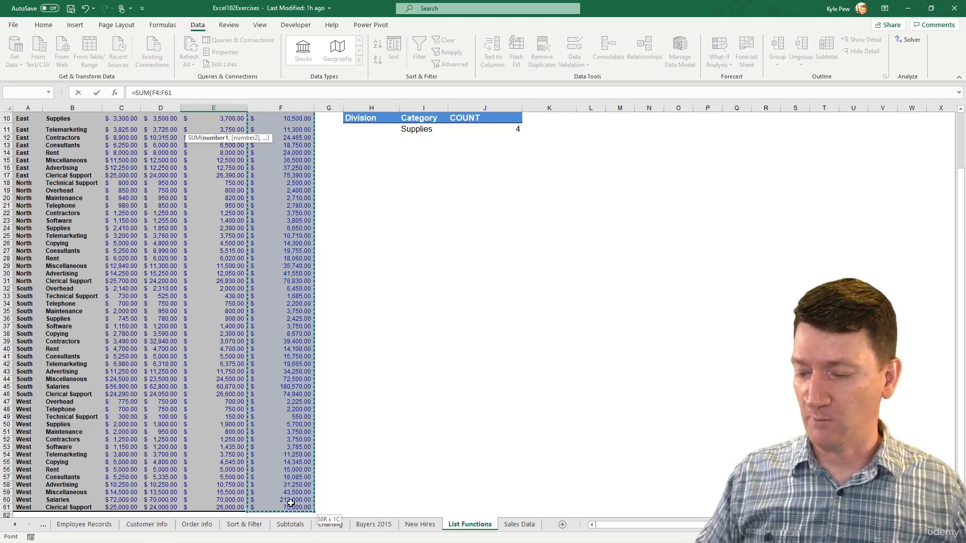
{"action": "key", "text": "Escape"}
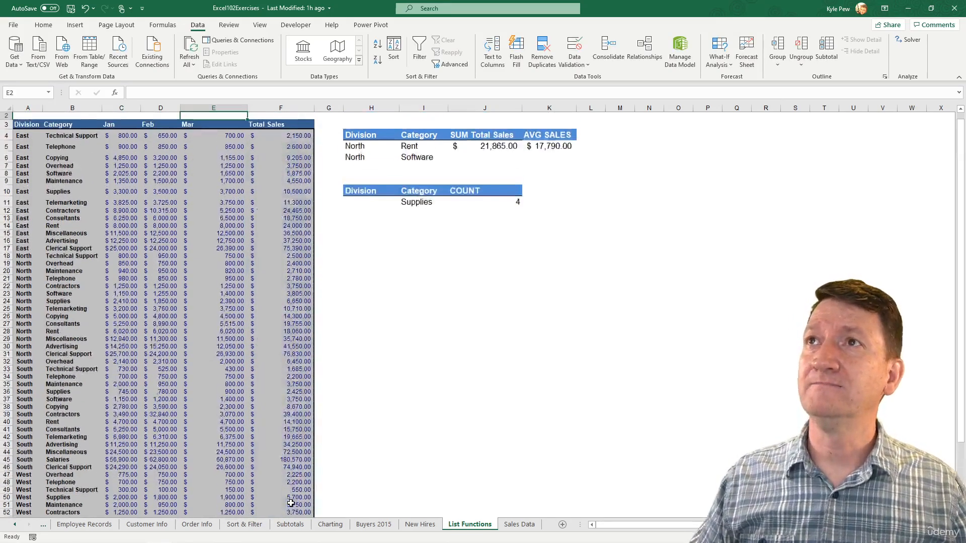
{"action": "scroll", "coordinate": [291, 504], "scroll_direction": "down", "scroll_amount": 1}
{"action": "scroll", "coordinate": [291, 504], "scroll_direction": "up", "scroll_amount": 2}
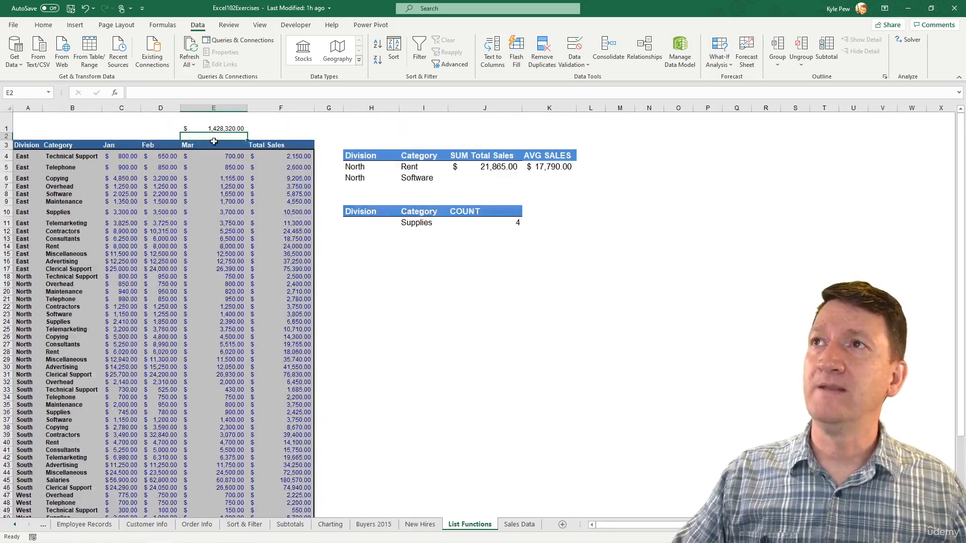
Format cells E1:F1 with bold text at font size 16
{"action": "left_click", "coordinate": [216, 129]}
{"action": "left_click_drag", "start_coordinate": [216, 129], "coordinate": [256, 119]}
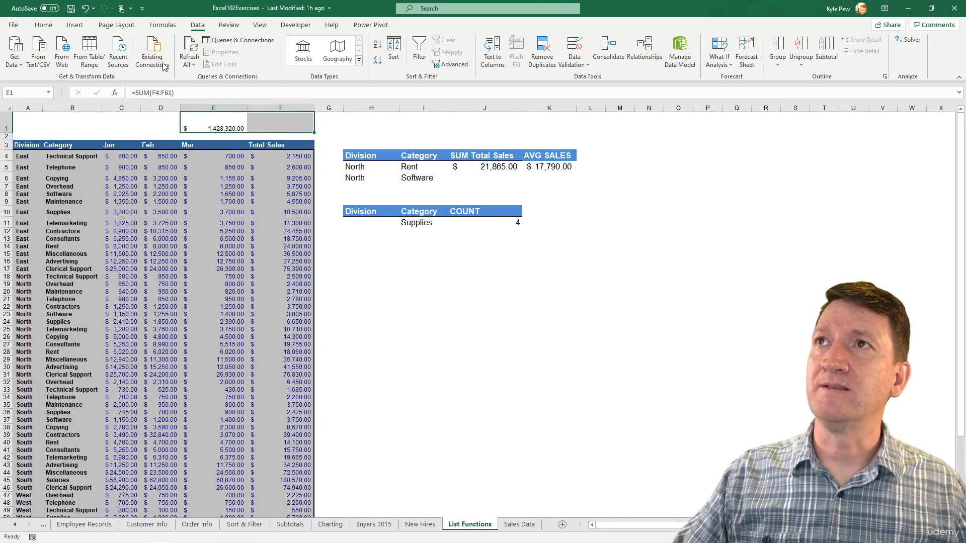
{"action": "left_click", "coordinate": [43, 25]}
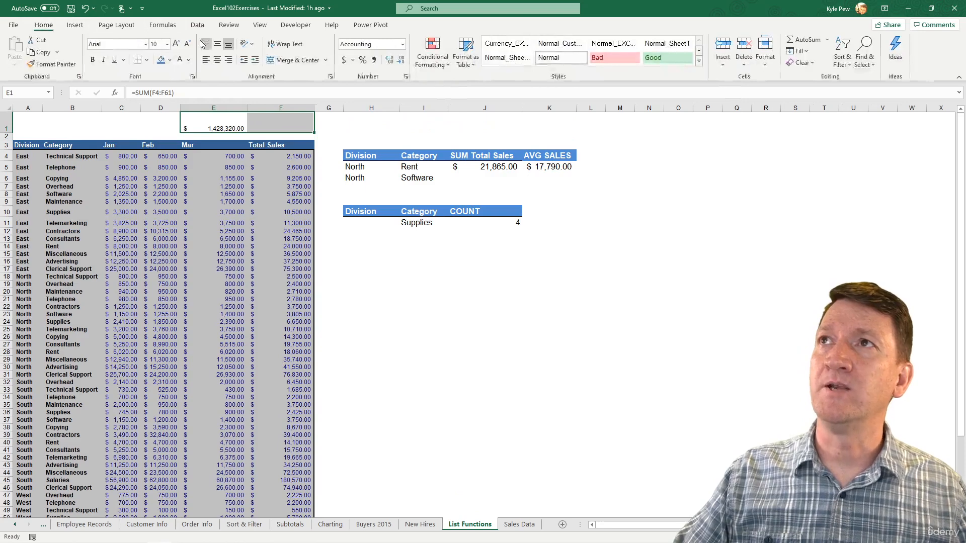
{"action": "left_click", "coordinate": [176, 44]}
{"action": "left_click", "coordinate": [176, 45]}
{"action": "left_click", "coordinate": [176, 44]}
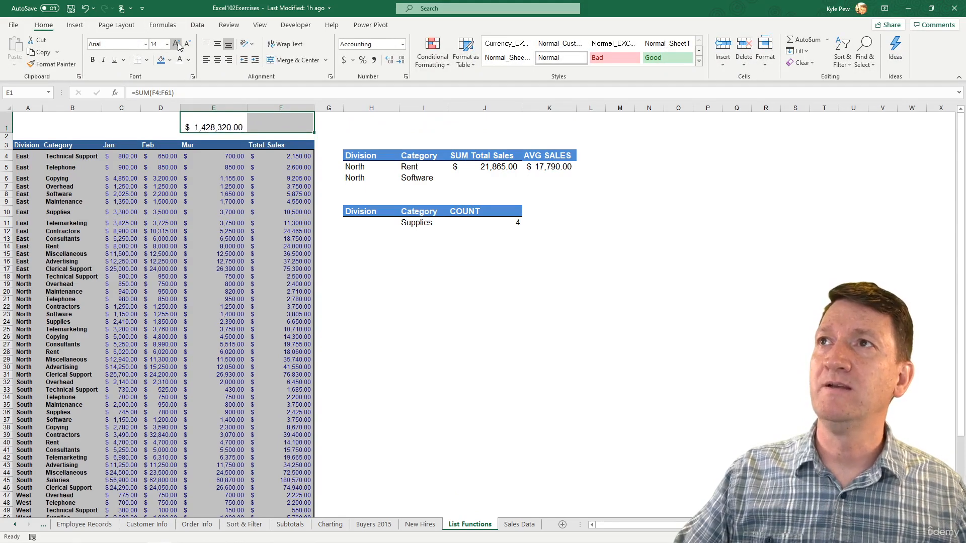
{"action": "left_click", "coordinate": [176, 44]}
{"action": "left_click", "coordinate": [93, 60]}
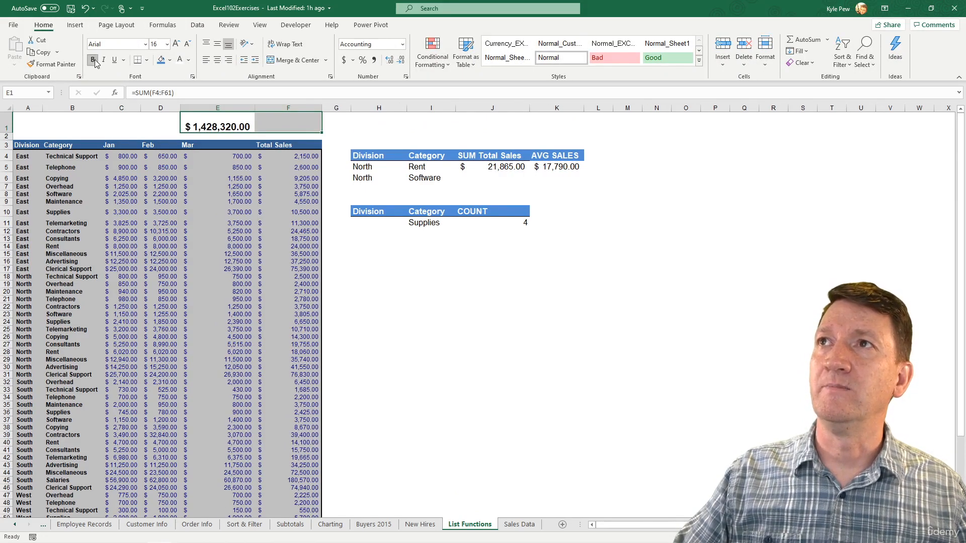
{"action": "left_click", "coordinate": [261, 122]}
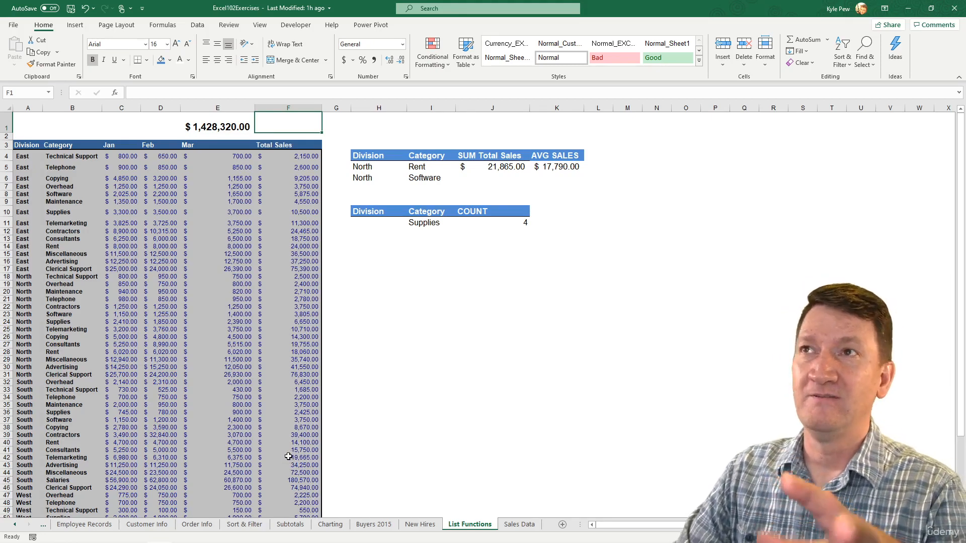
Compare the SUM formula in E1 with the DSUM formula in J5 and its Category criteria in I4:I5
{"action": "left_click", "coordinate": [220, 125]}
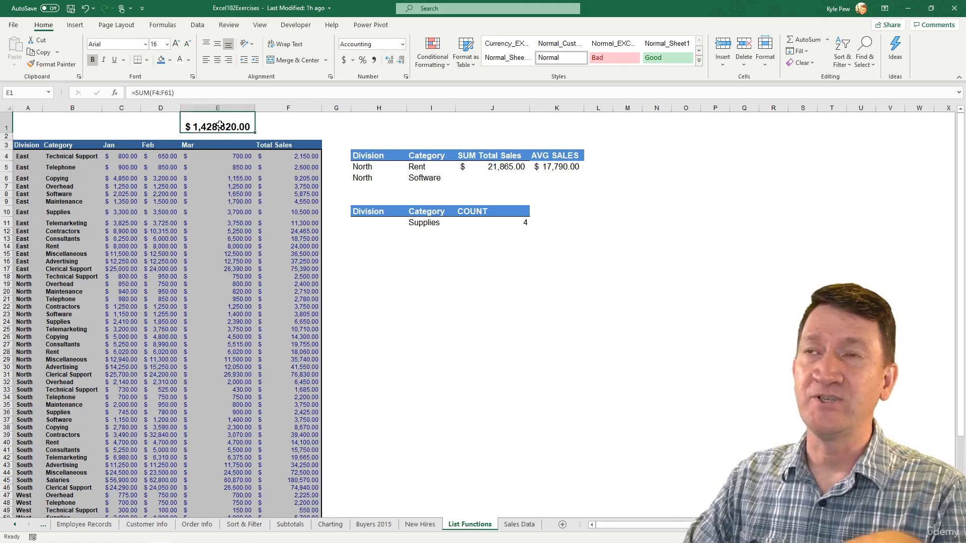
{"action": "left_click", "coordinate": [517, 165]}
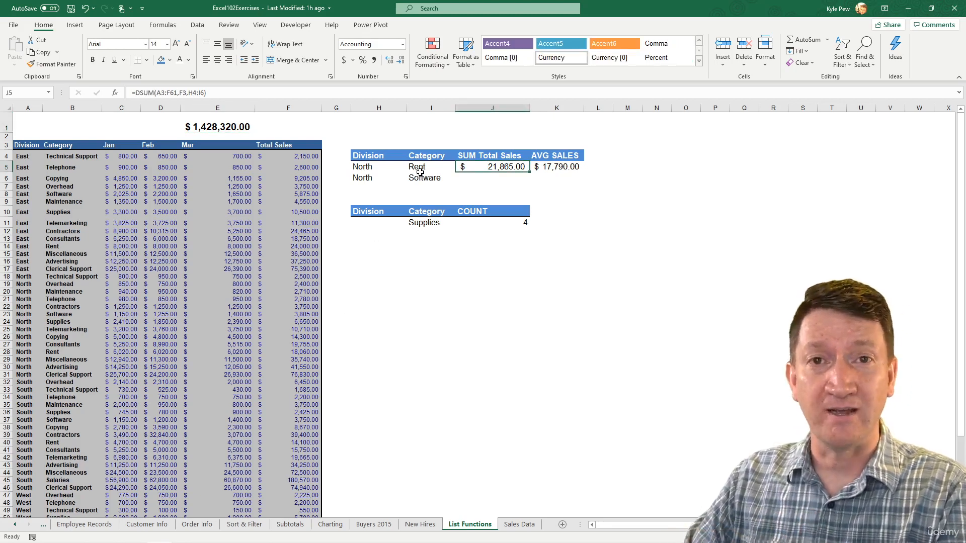
{"action": "left_click_drag", "start_coordinate": [416, 157], "coordinate": [417, 168]}
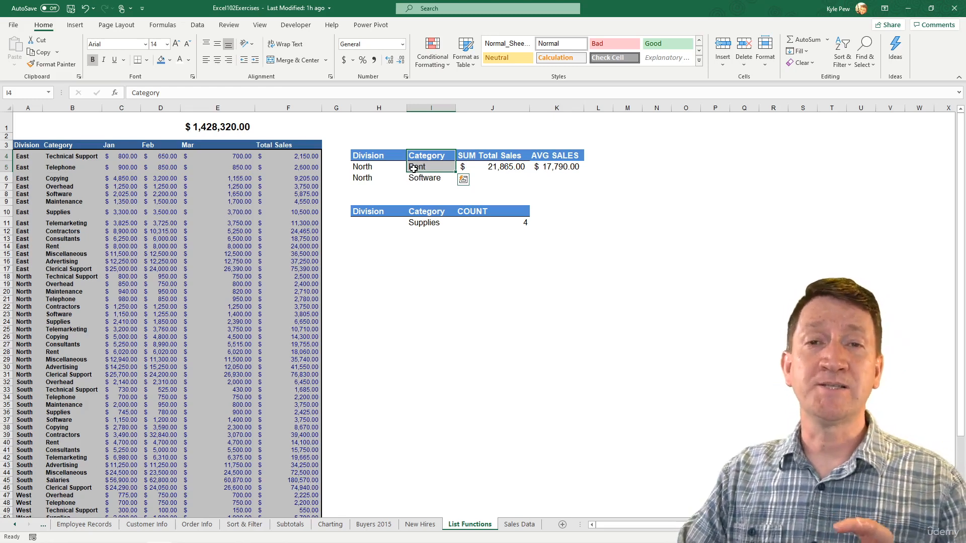
Begin a SUBTOTAL formula in cell F1 and open its function arguments for entry
{"action": "left_click", "coordinate": [270, 126]}
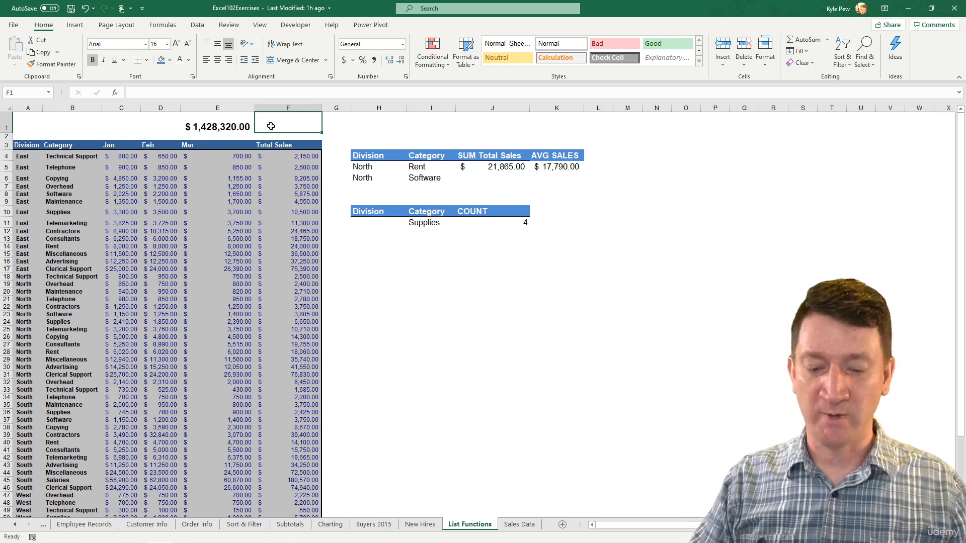
{"action": "type", "text": "=sub"}
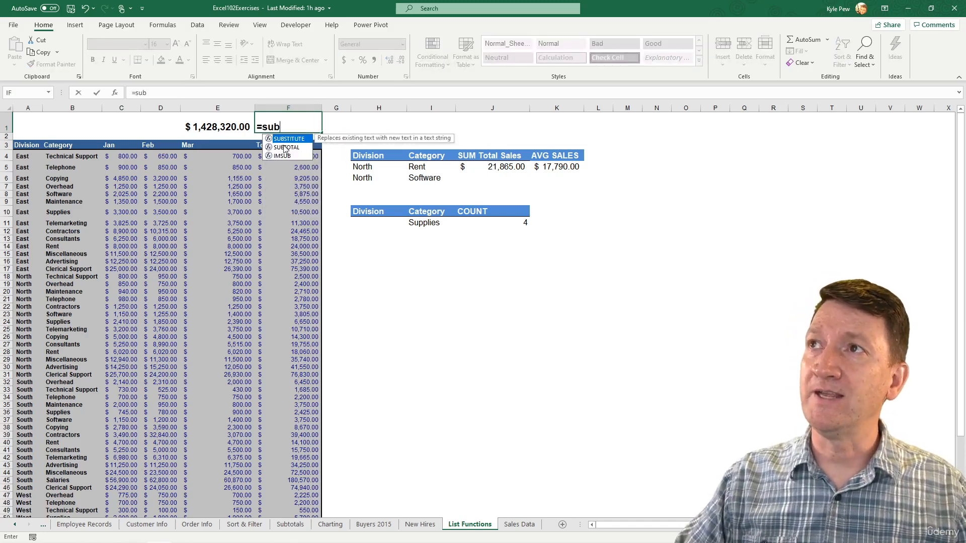
{"action": "double_click", "coordinate": [285, 147]}
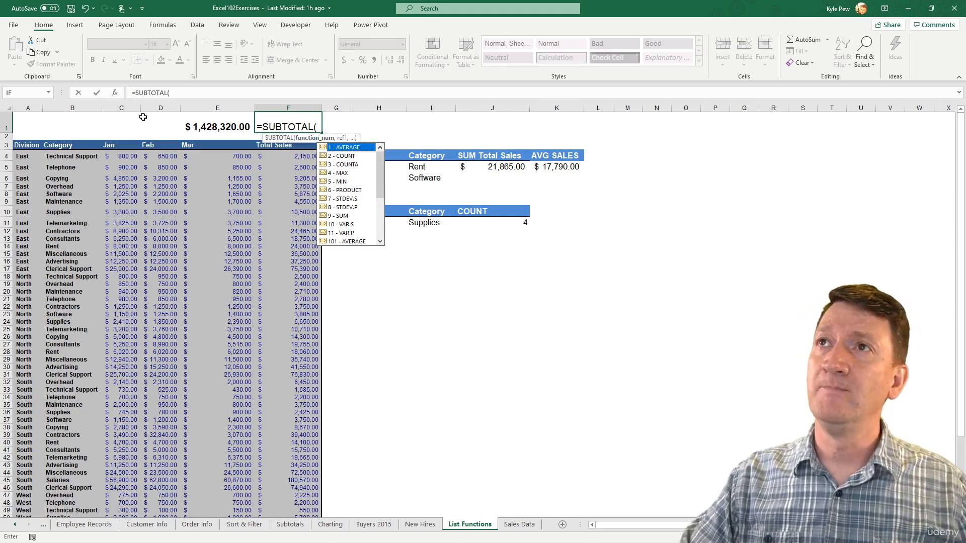
{"action": "left_click", "coordinate": [115, 92]}
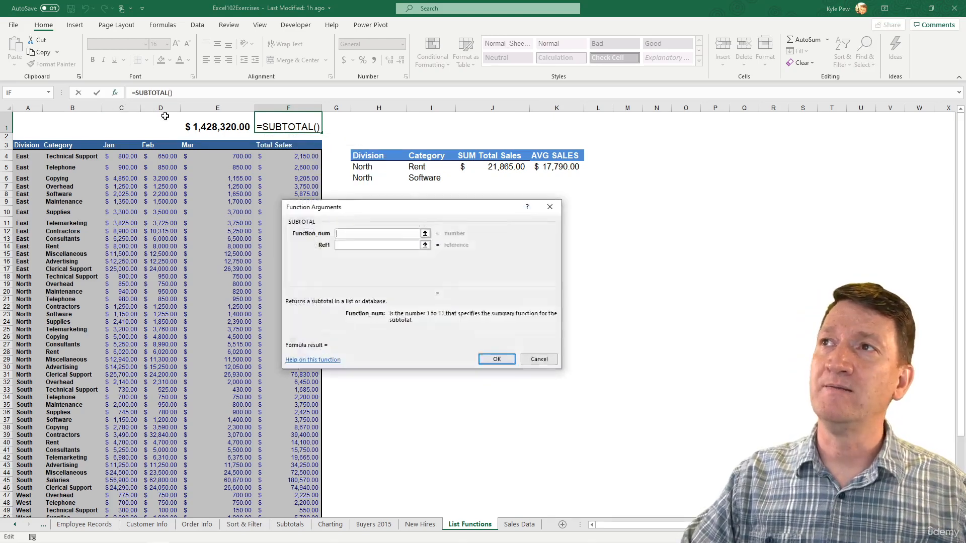
{"action": "left_click_drag", "start_coordinate": [367, 213], "coordinate": [223, 170]}
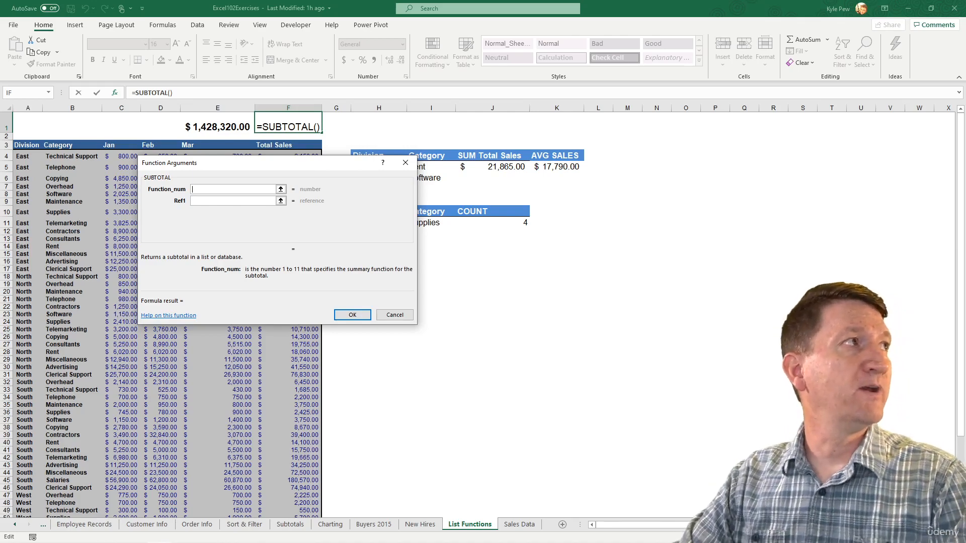
Switch to the browser's SUBTOTAL help article and examine which function numbers include or ignore hidden values, then return to the worksheet
{"action": "left_click_drag", "start_coordinate": [0, 83], "coordinate": [509, 39]}
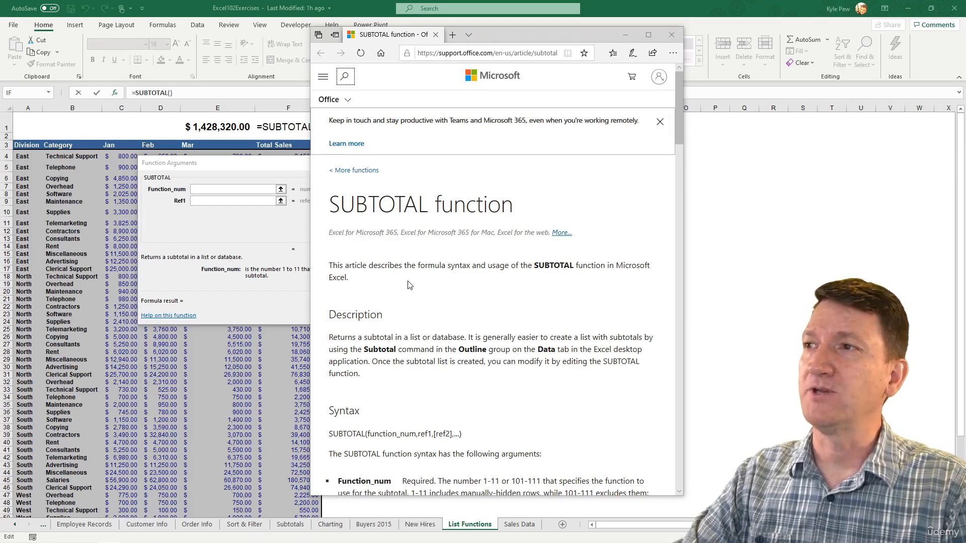
{"action": "scroll", "coordinate": [409, 282], "scroll_direction": "down", "scroll_amount": 10}
{"action": "scroll", "coordinate": [408, 282], "scroll_direction": "down", "scroll_amount": 2}
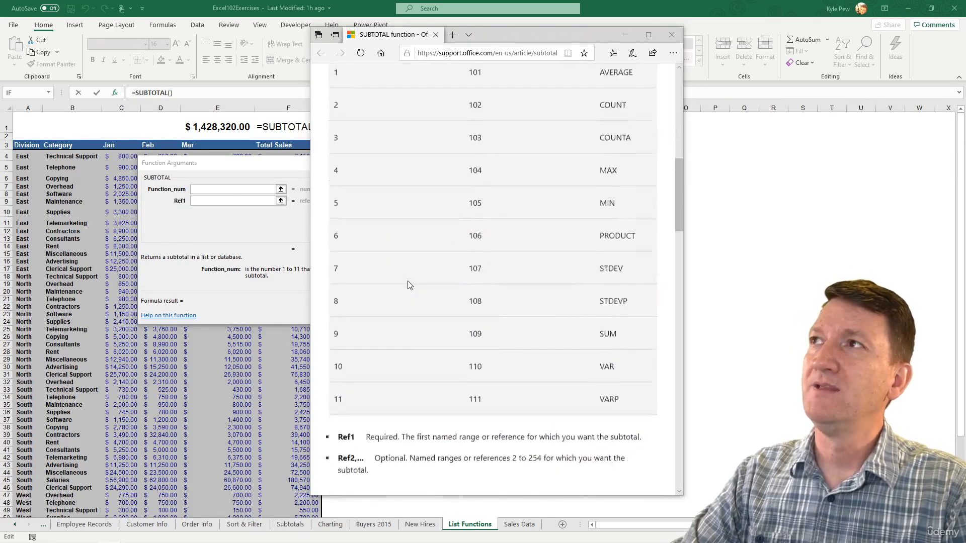
{"action": "scroll", "coordinate": [407, 282], "scroll_direction": "up", "scroll_amount": 3}
{"action": "scroll", "coordinate": [407, 262], "scroll_direction": "down", "scroll_amount": 1}
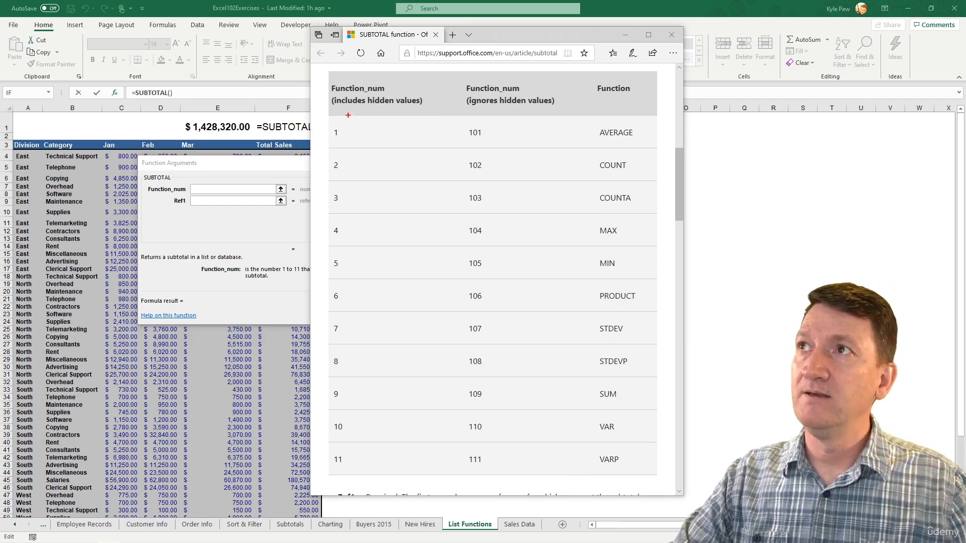
{"action": "left_click_drag", "start_coordinate": [329, 94], "coordinate": [427, 111]}
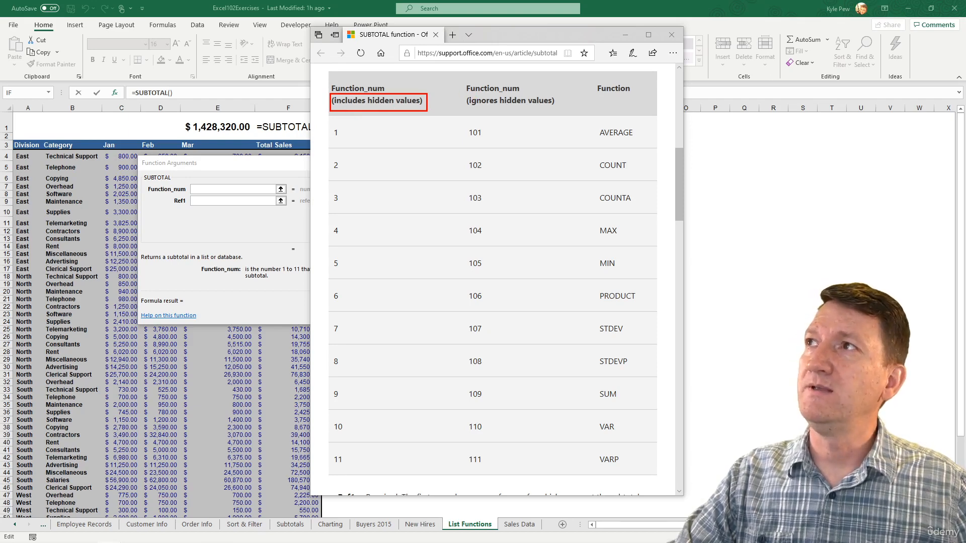
{"action": "left_click_drag", "start_coordinate": [463, 94], "coordinate": [562, 112]}
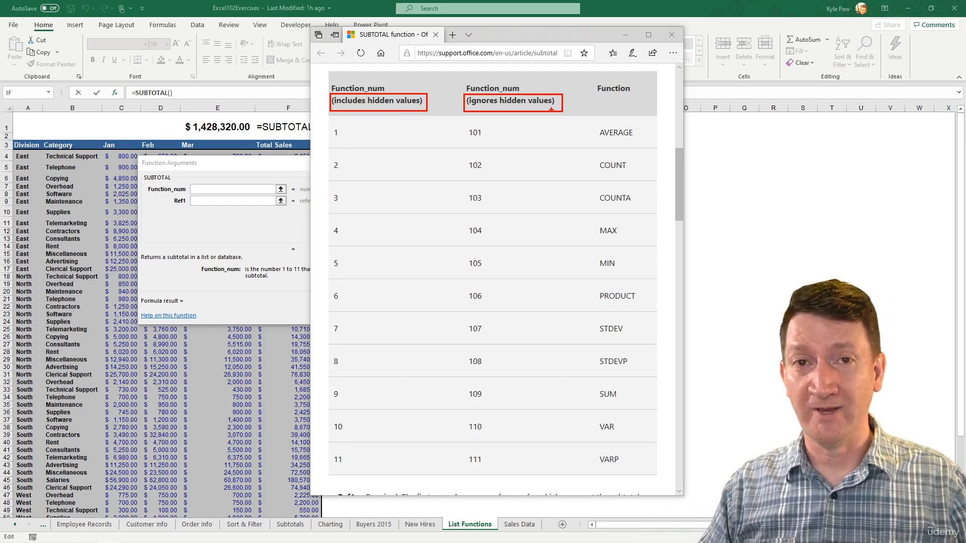
{"action": "key", "text": "Escape"}
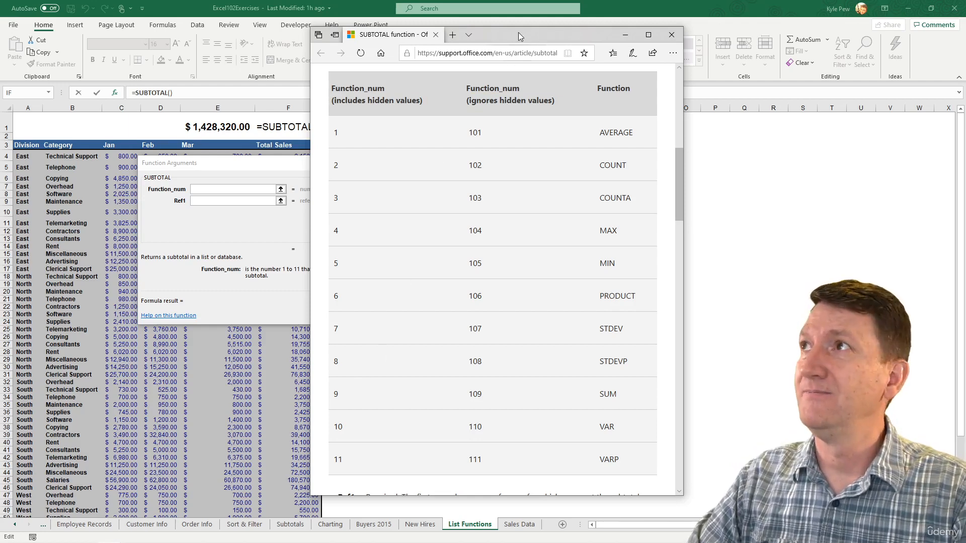
{"action": "left_click_drag", "start_coordinate": [518, 33], "coordinate": [0, 41]}
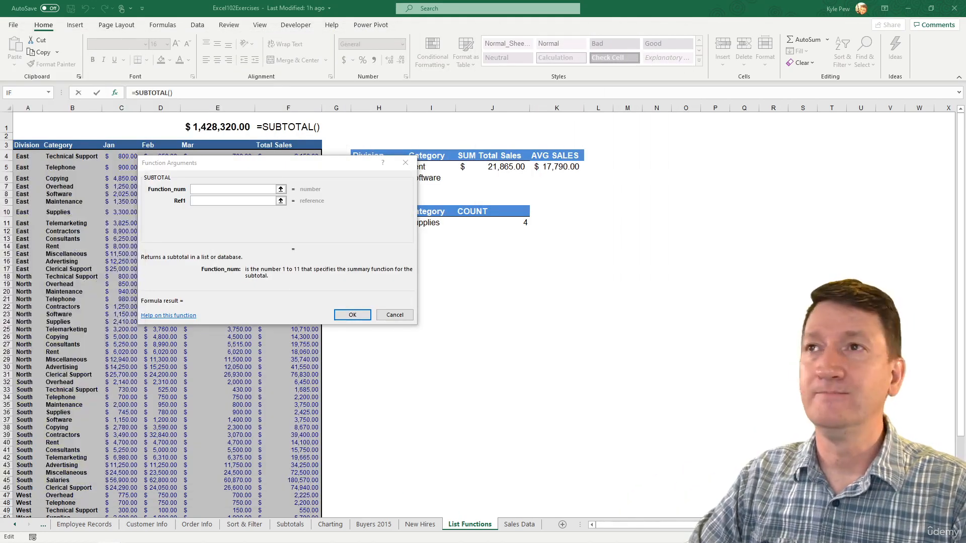
Complete the SUBTOTAL formula in F1 with function number 9 and the Total Sales range F4:F61, and apply the accounting number format
{"action": "left_click", "coordinate": [200, 188]}
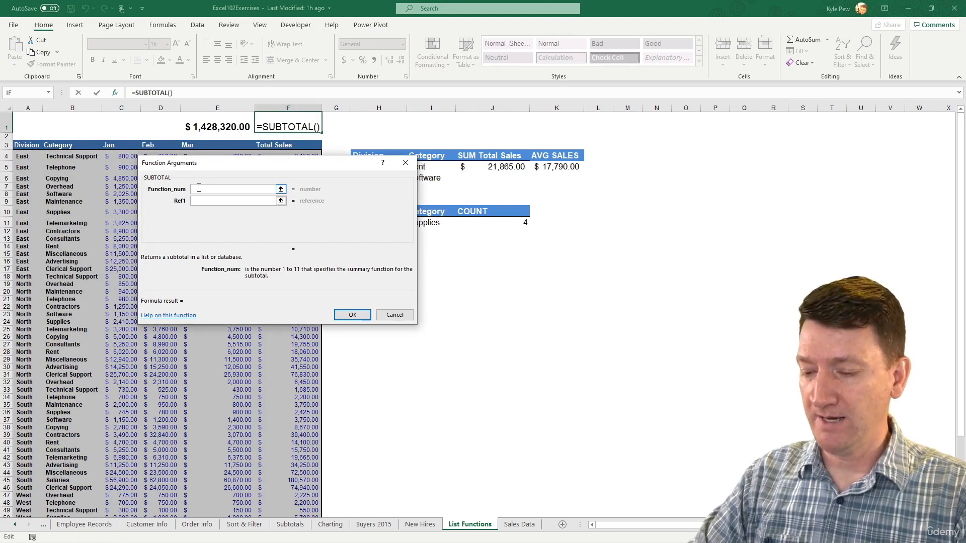
{"action": "type", "text": "9"}
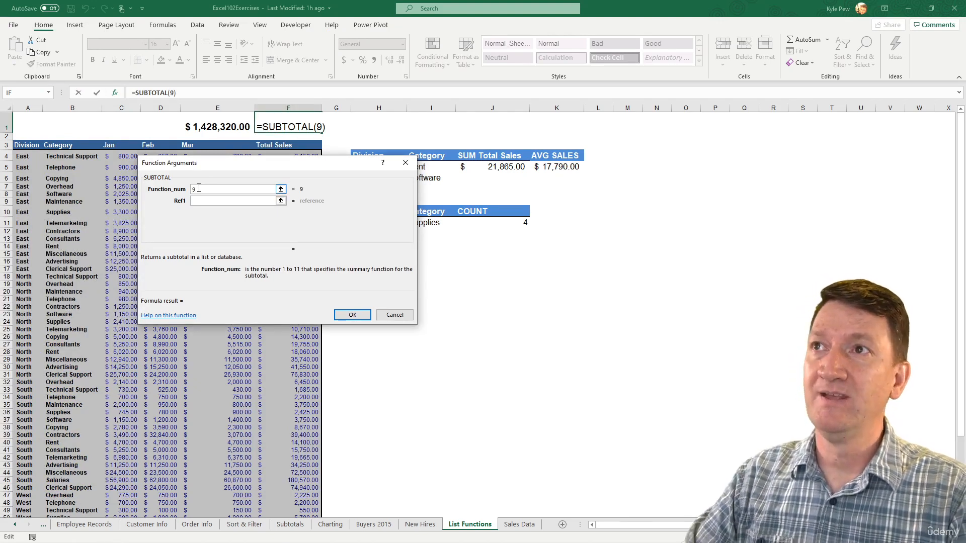
{"action": "left_click", "coordinate": [199, 201]}
{"action": "left_click_drag", "start_coordinate": [206, 165], "coordinate": [412, 190]}
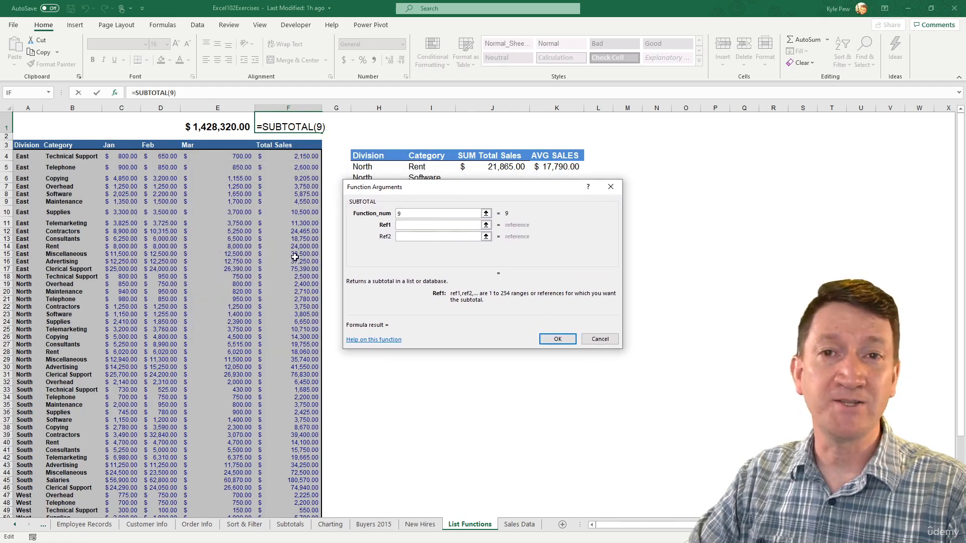
{"action": "left_click", "coordinate": [280, 156]}
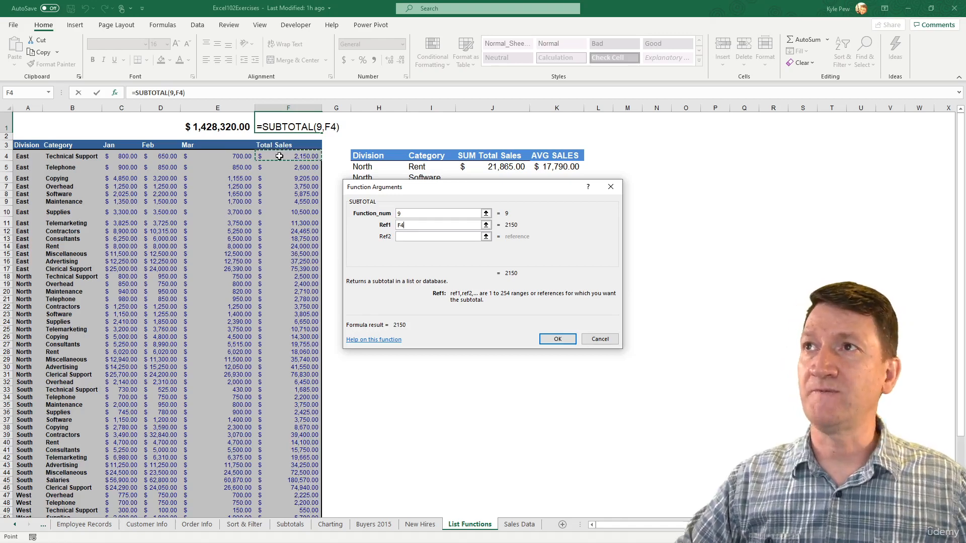
{"action": "key", "text": "ctrl+shift+Down"}
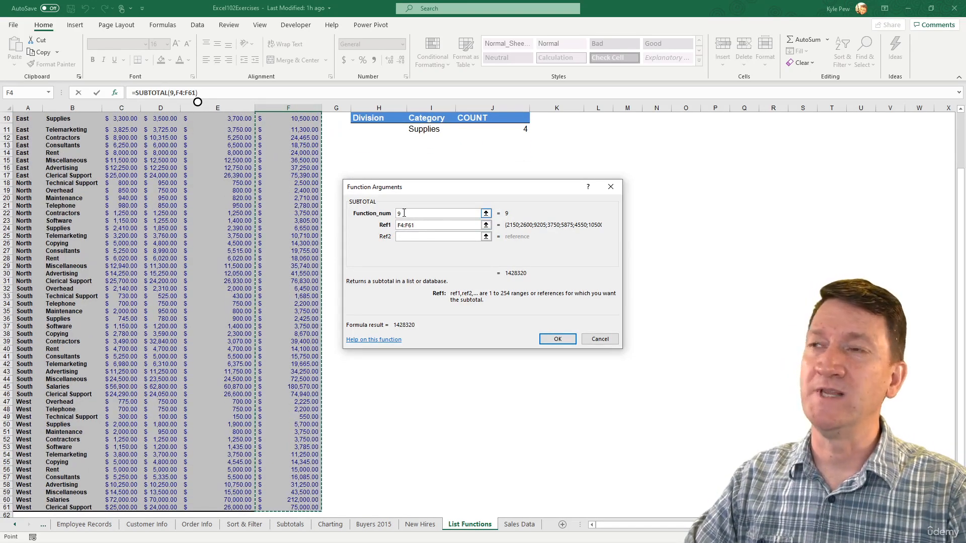
{"action": "left_click", "coordinate": [546, 338]}
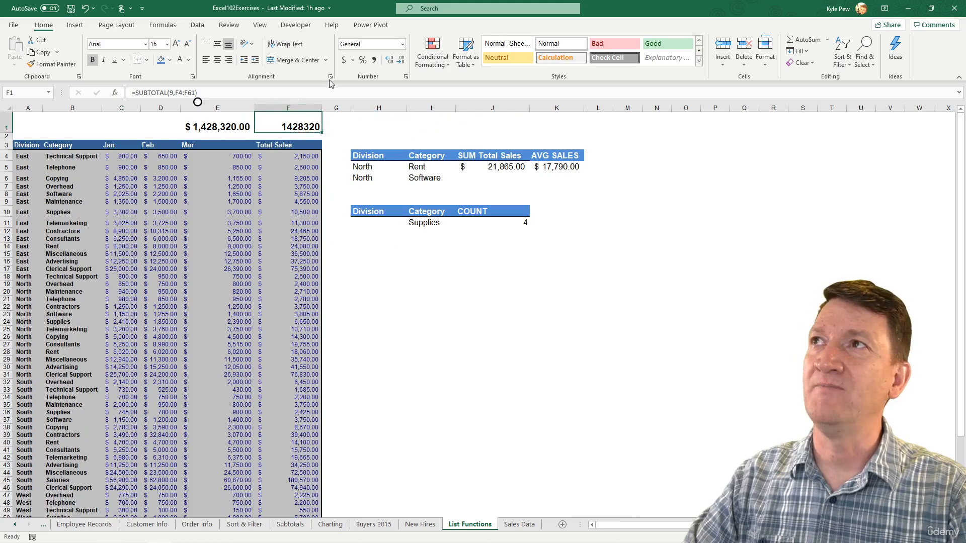
{"action": "left_click", "coordinate": [342, 60]}
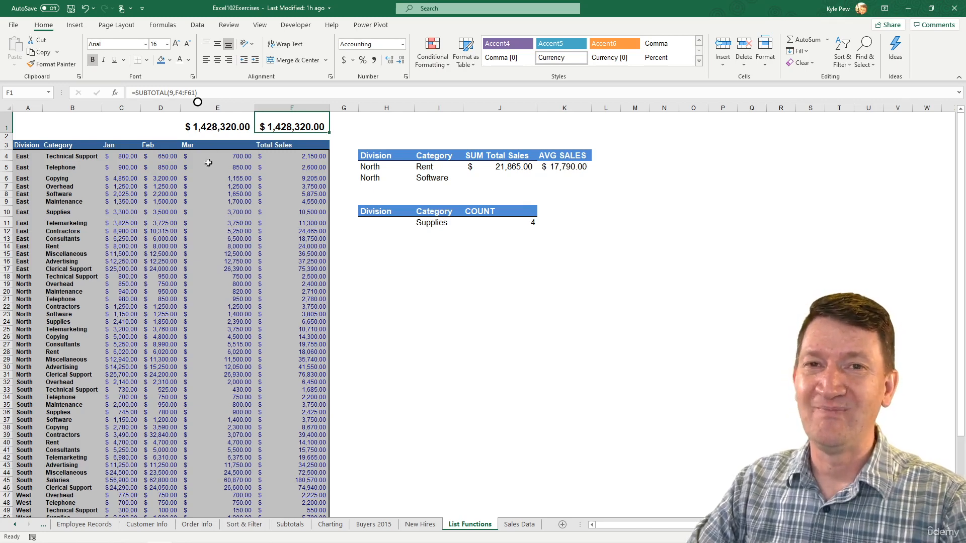
Turn on filtering for the sales list headers in row 3
{"action": "left_click", "coordinate": [173, 255]}
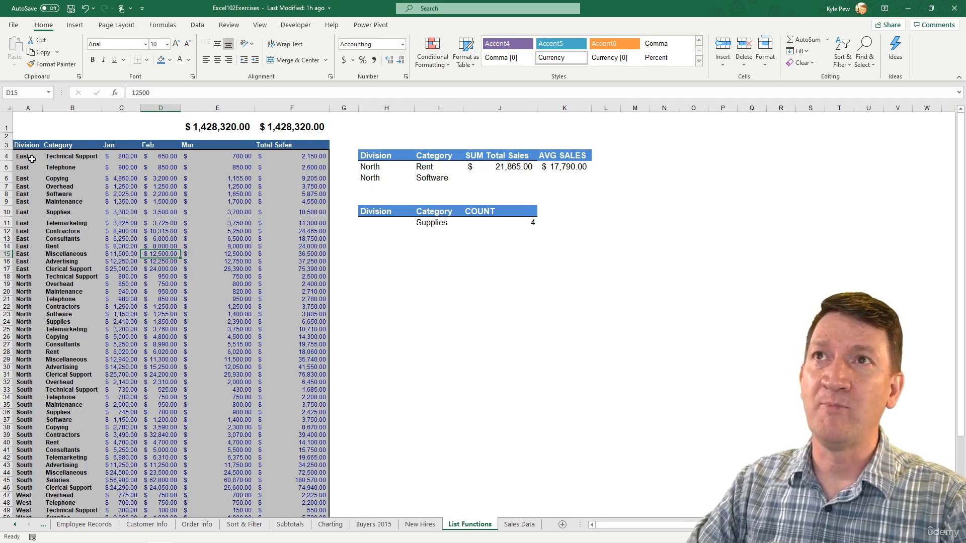
{"action": "left_click", "coordinate": [116, 203]}
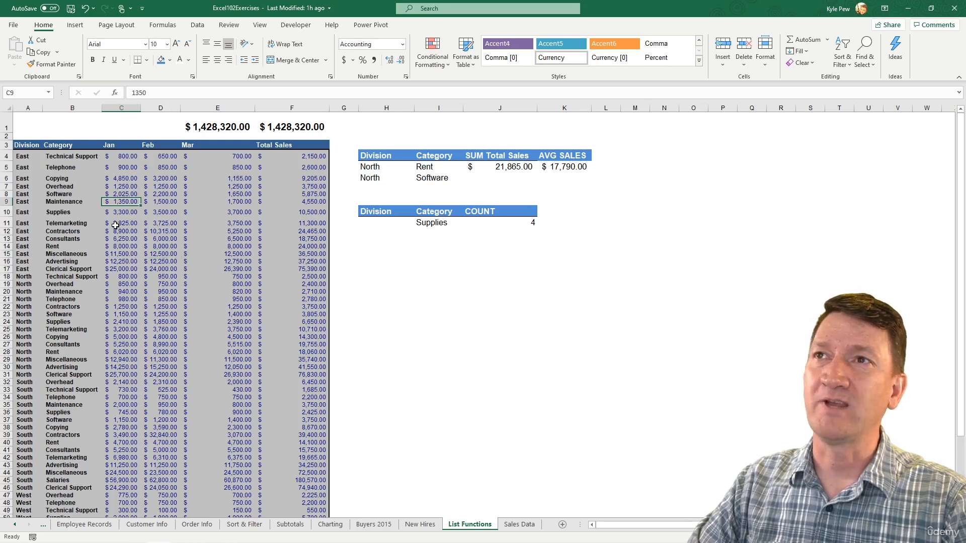
{"action": "left_click", "coordinate": [197, 25]}
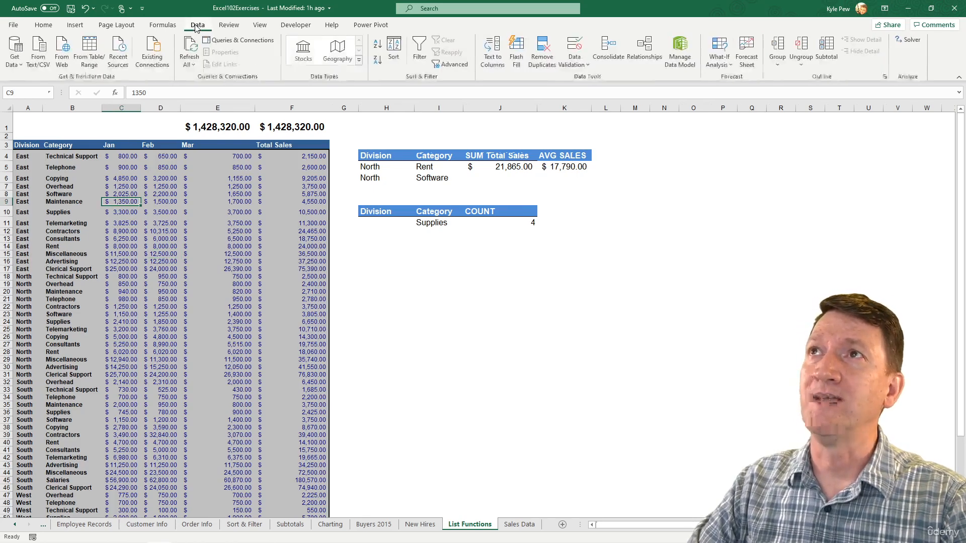
{"action": "left_click", "coordinate": [420, 48]}
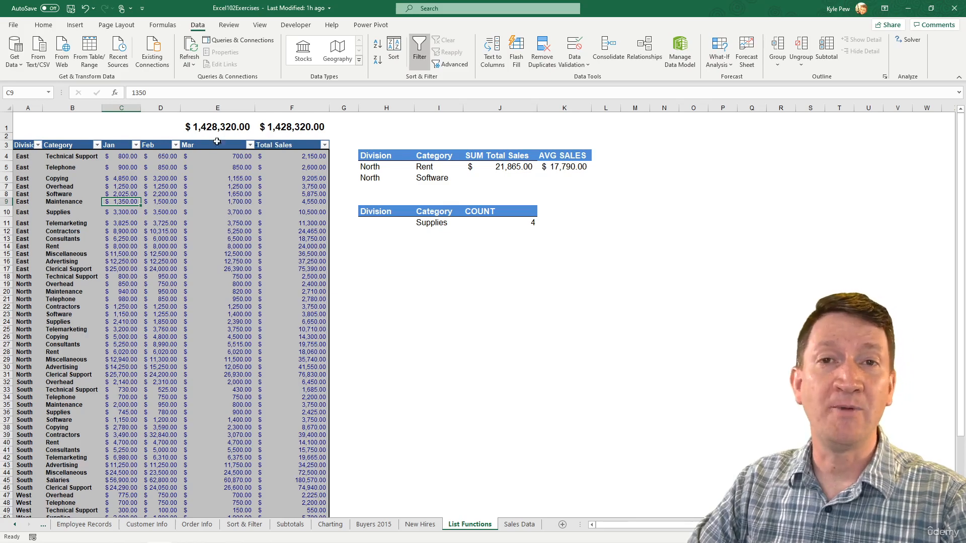
Filter the sales list's Division column to show only East
{"action": "left_click", "coordinate": [37, 145]}
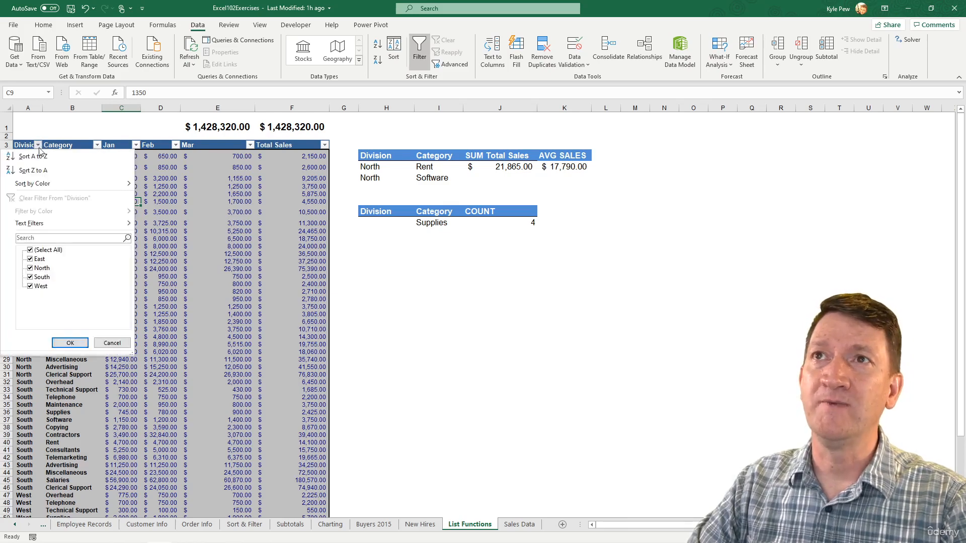
{"action": "left_click", "coordinate": [30, 251]}
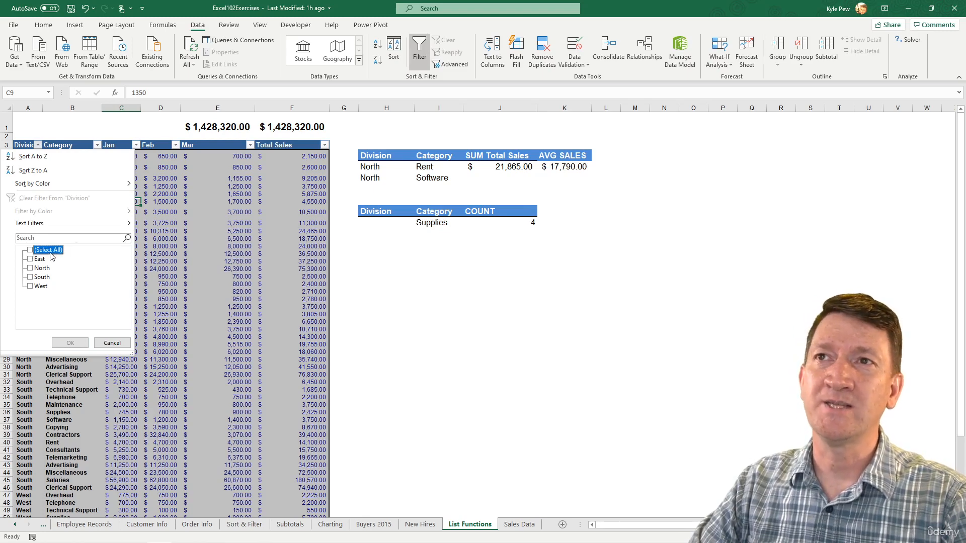
{"action": "left_click", "coordinate": [30, 259]}
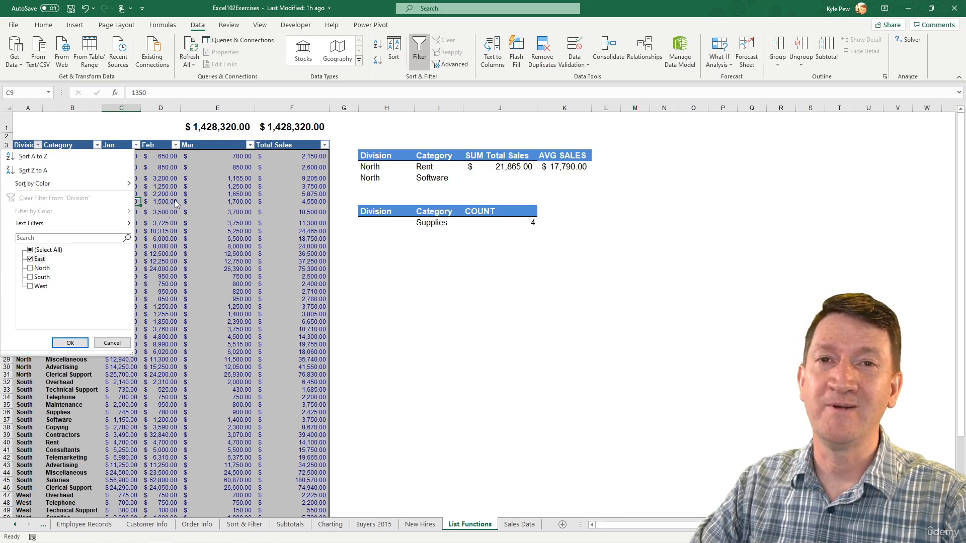
{"action": "left_click", "coordinate": [76, 343]}
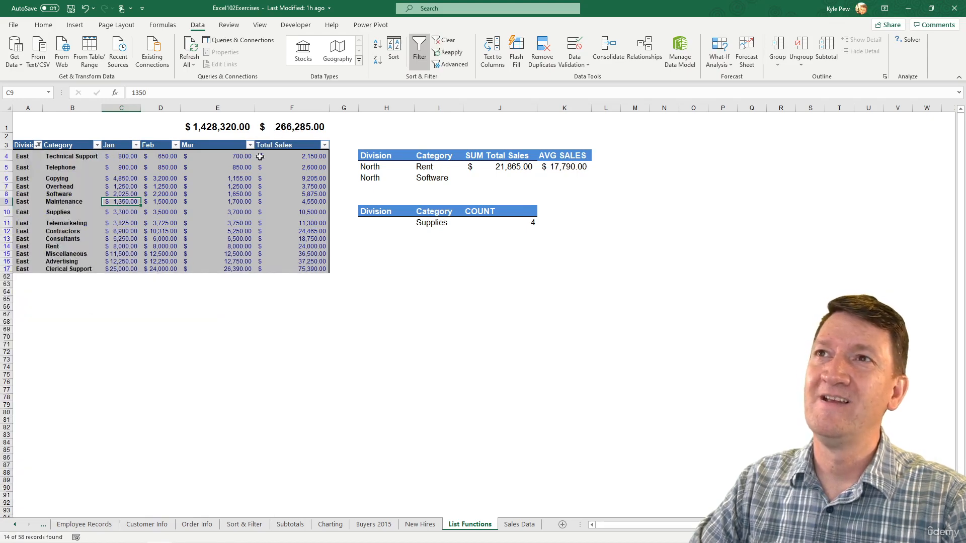